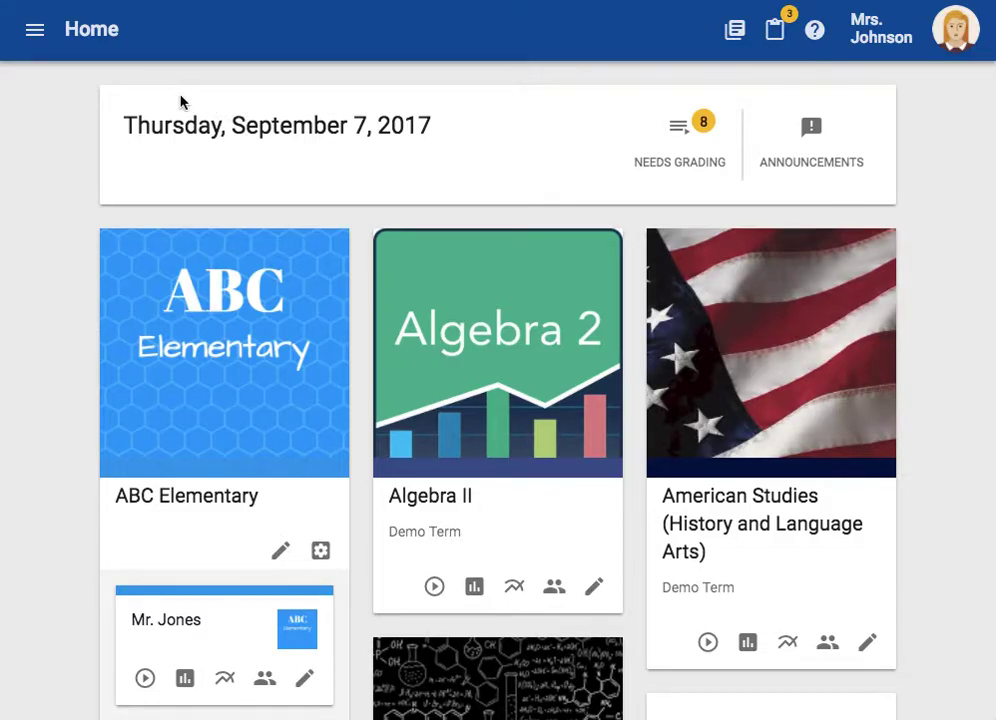
Step: Open the School Browser from the main menu and refresh its data to list the 4 active projects
left_click(16, 39)
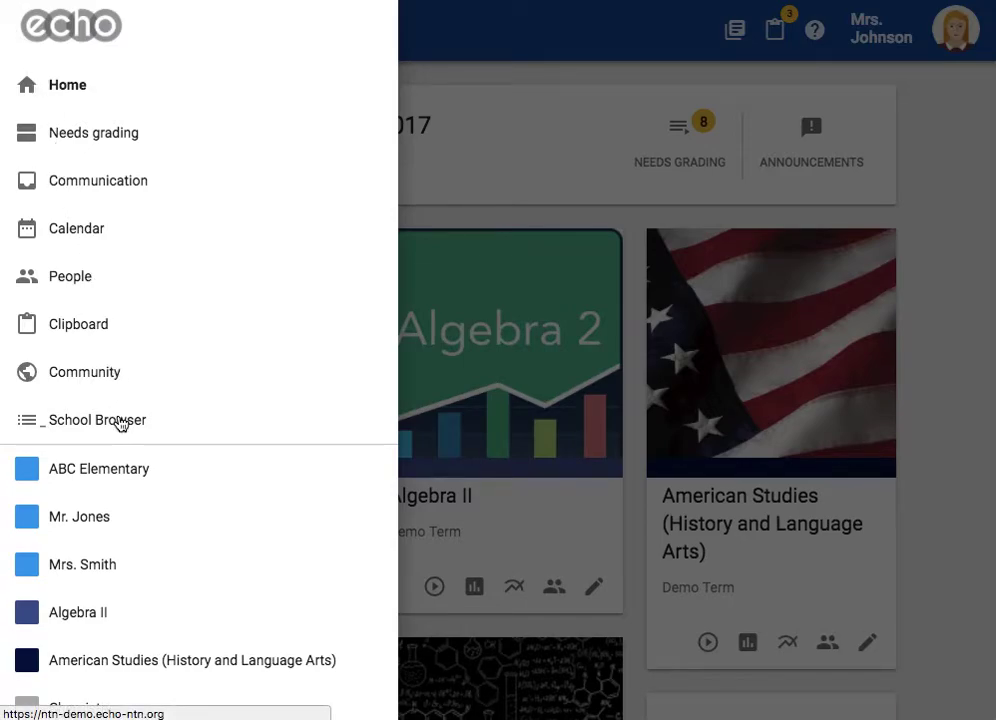
left_click(120, 424)
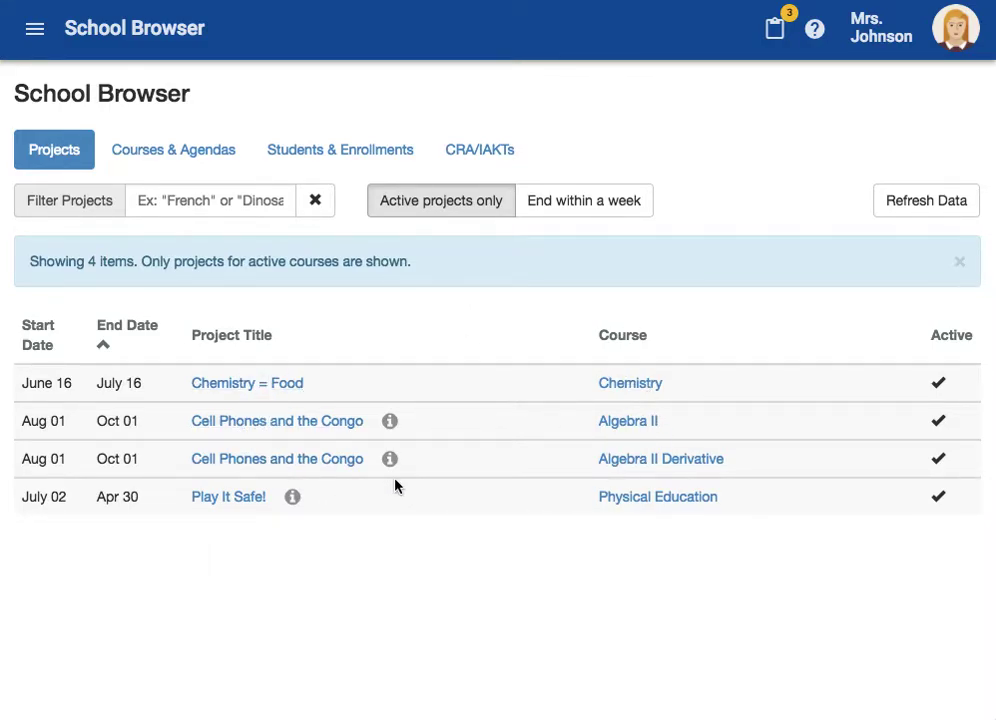
left_click(927, 205)
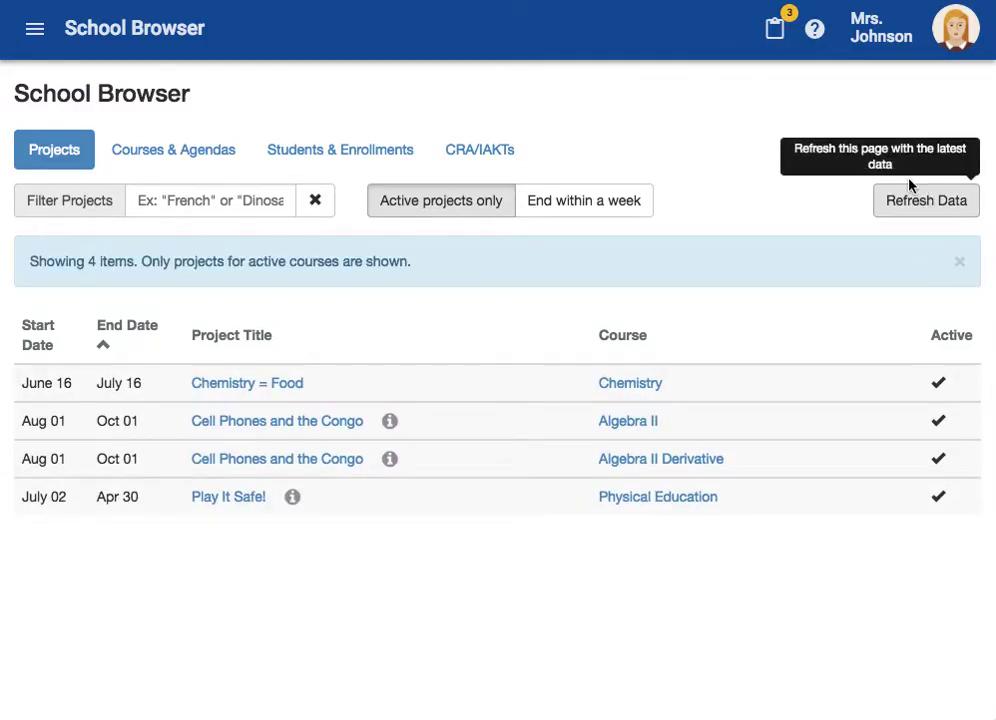
Step: Show the Students & Enrollments list and scroll through the 14 students with active enrollments
left_click(329, 158)
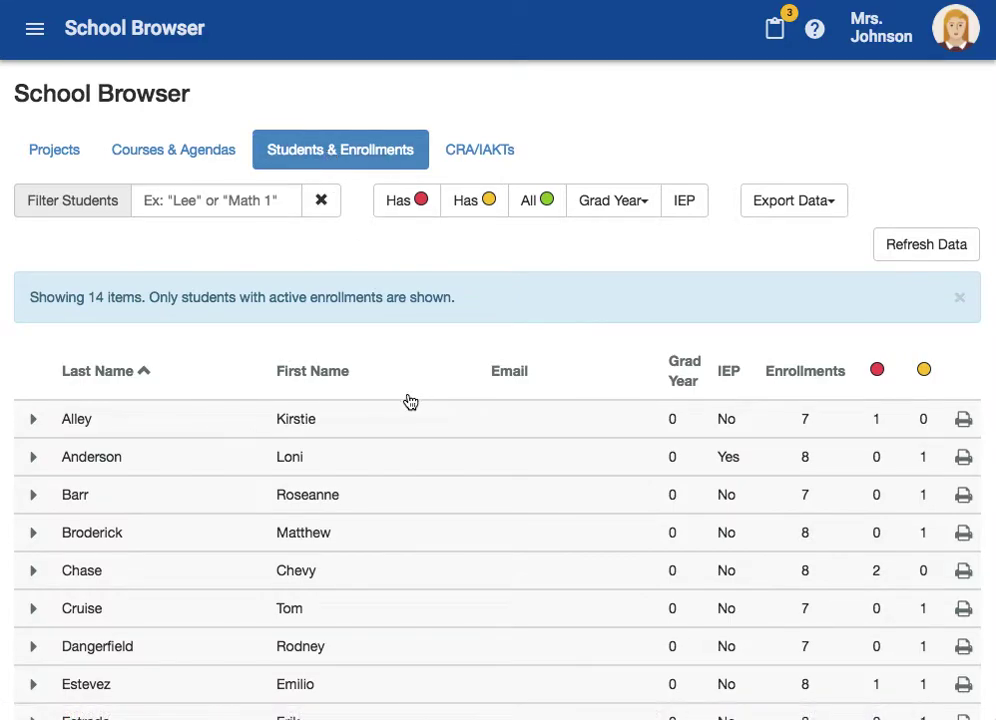
left_click(218, 195)
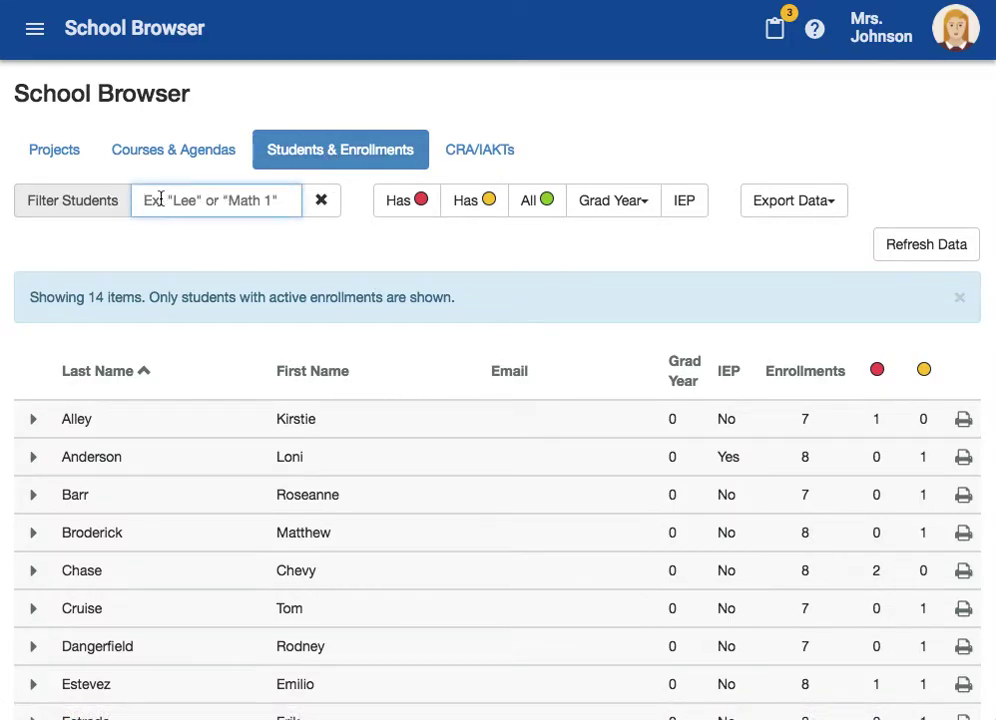
scroll(440, 268, "down", 3)
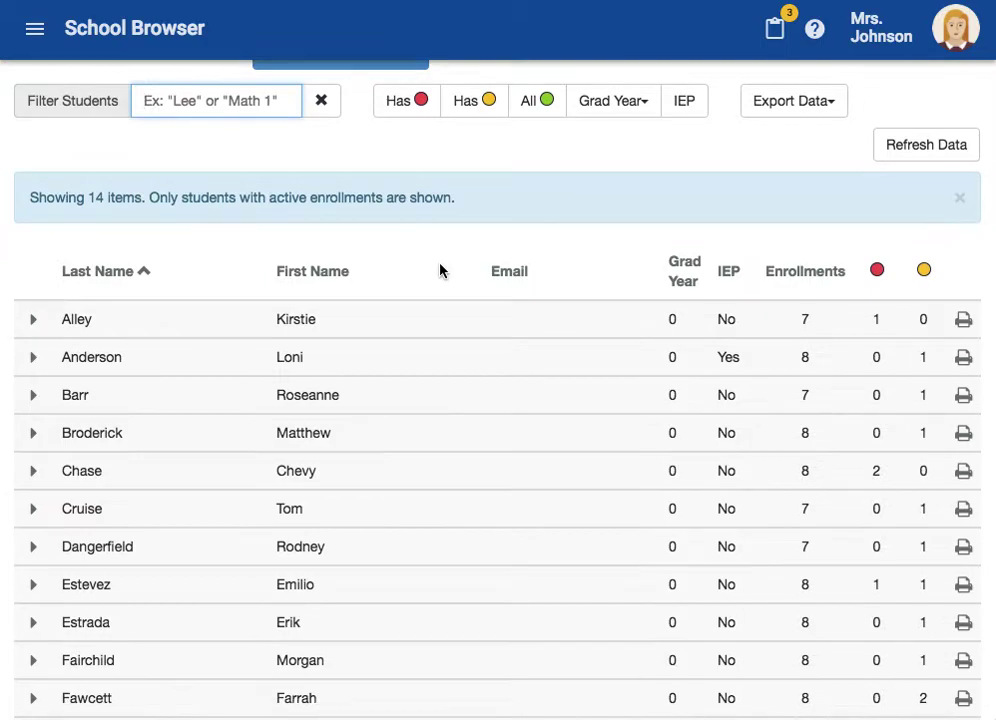
scroll(440, 268, "down", 1)
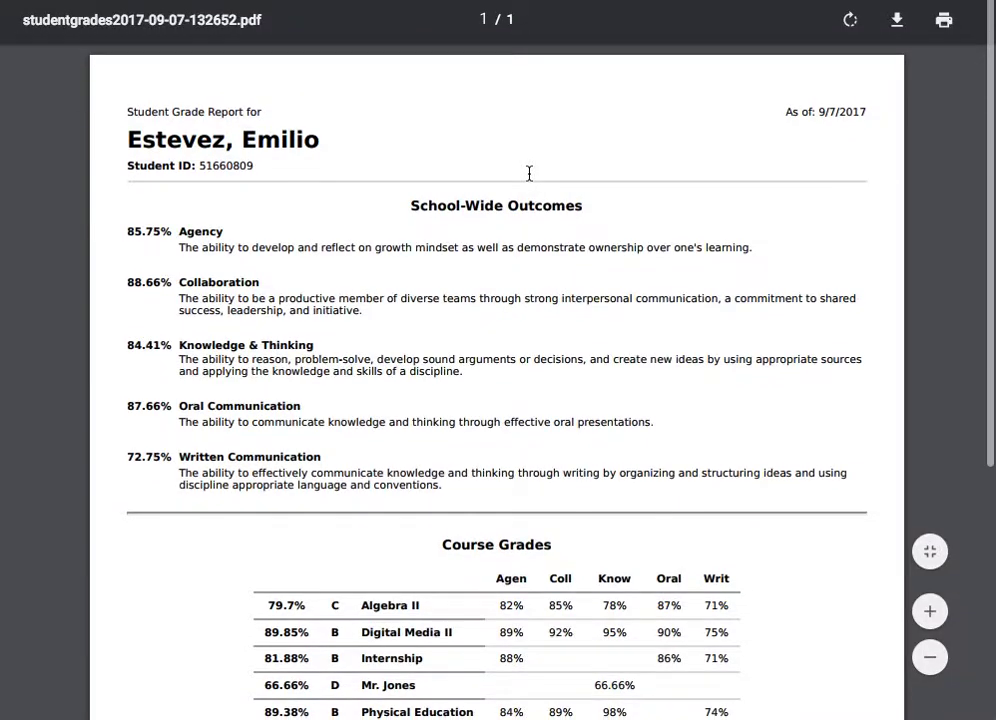
scroll(529, 174, "down", 2)
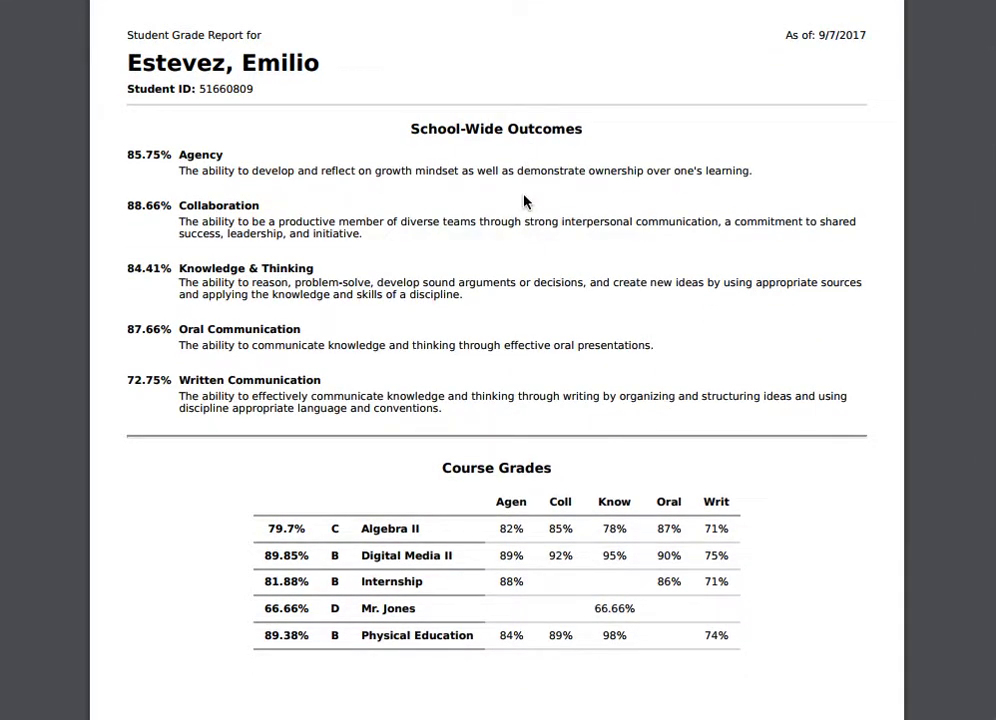
scroll(524, 205, "down", 1)
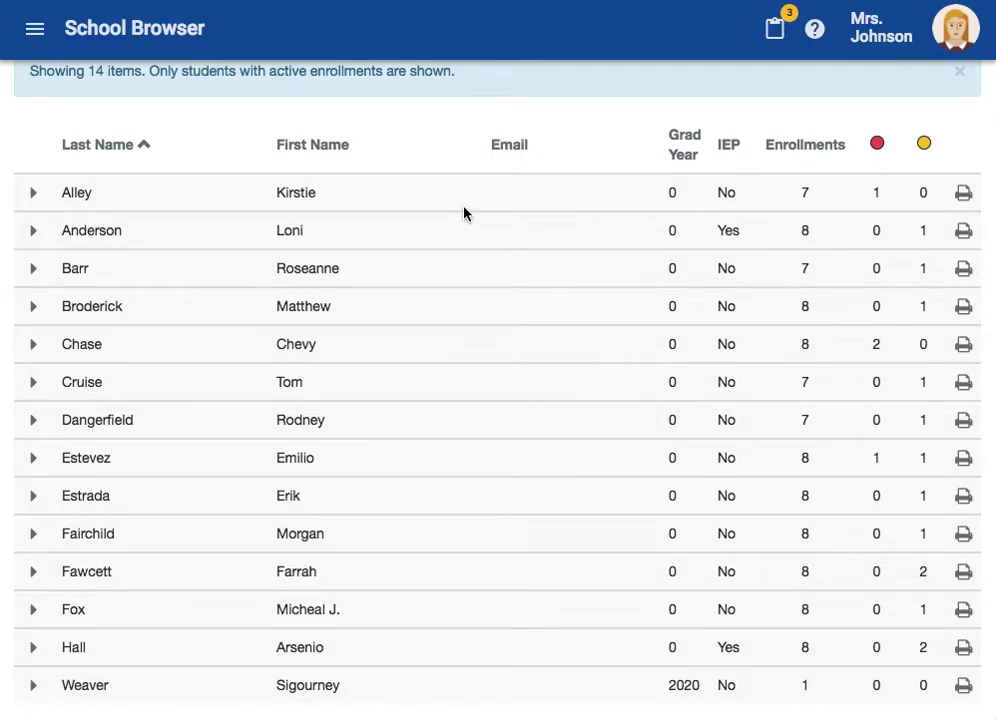
Step: Expand a student's row to reveal their grade, score and outcome percentages for each course
scroll(463, 213, "up", 3)
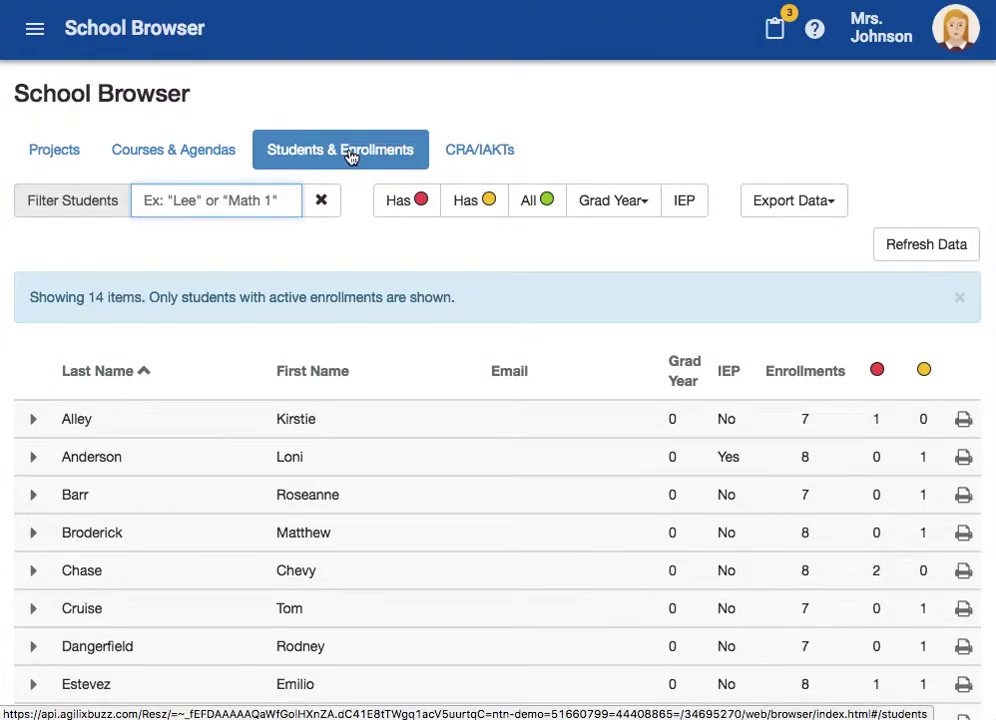
scroll(350, 157, "down", 3)
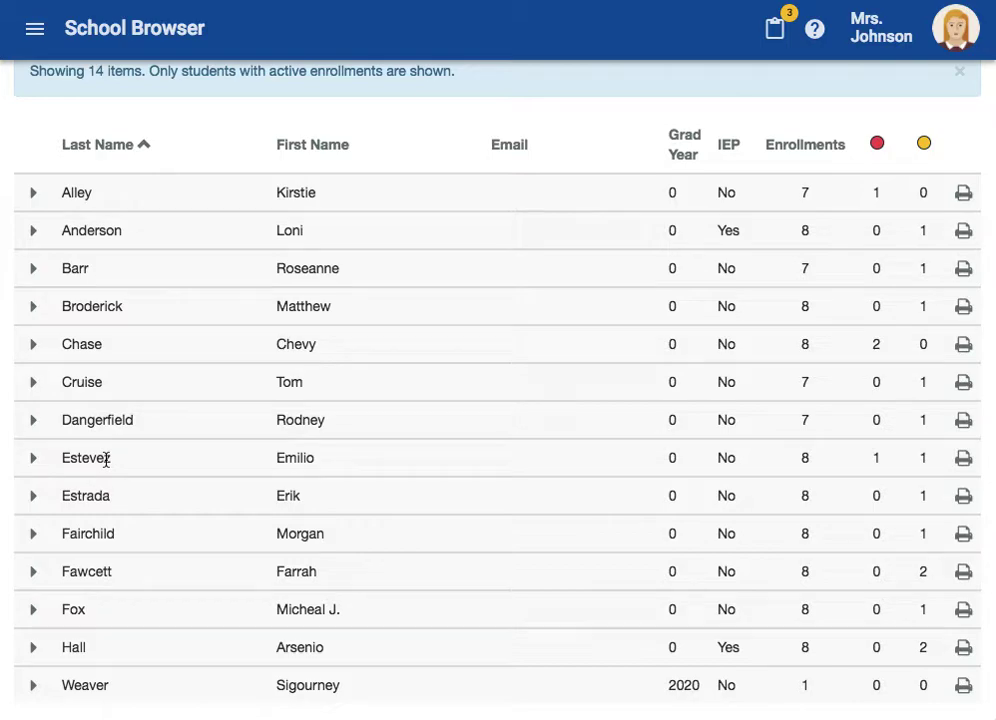
left_click(32, 459)
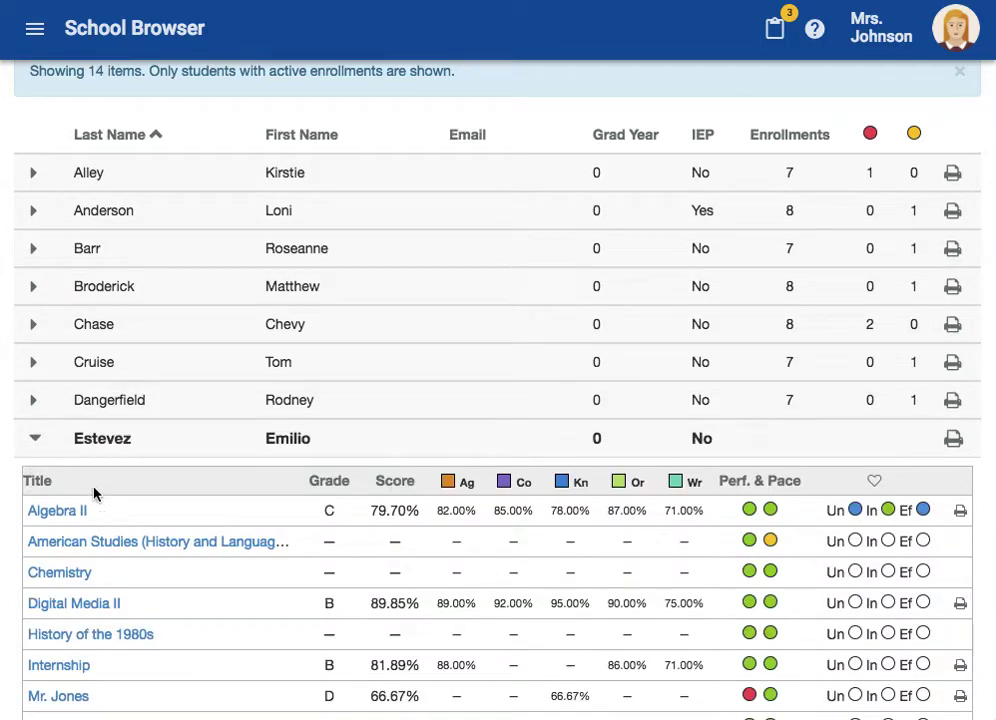
scroll(376, 508, "down", 1)
scroll(53, 502, "down", 2)
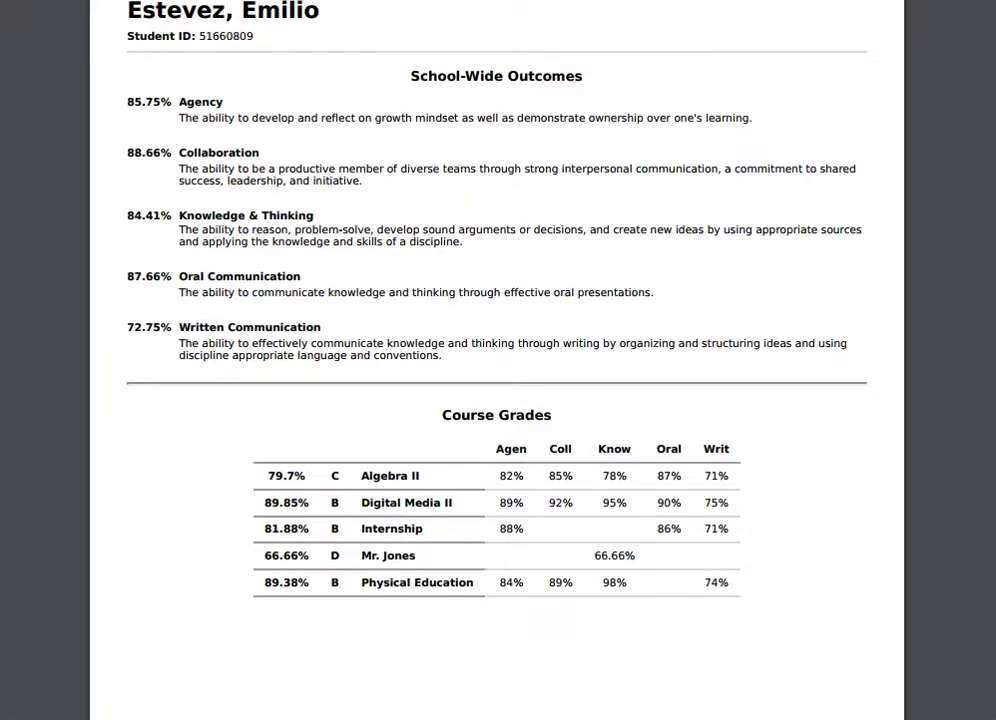
Step: Scroll through the Algebra II full course grade report showing 79.7% with only Assignment #1 scored
scroll(644, 148, "up", 1)
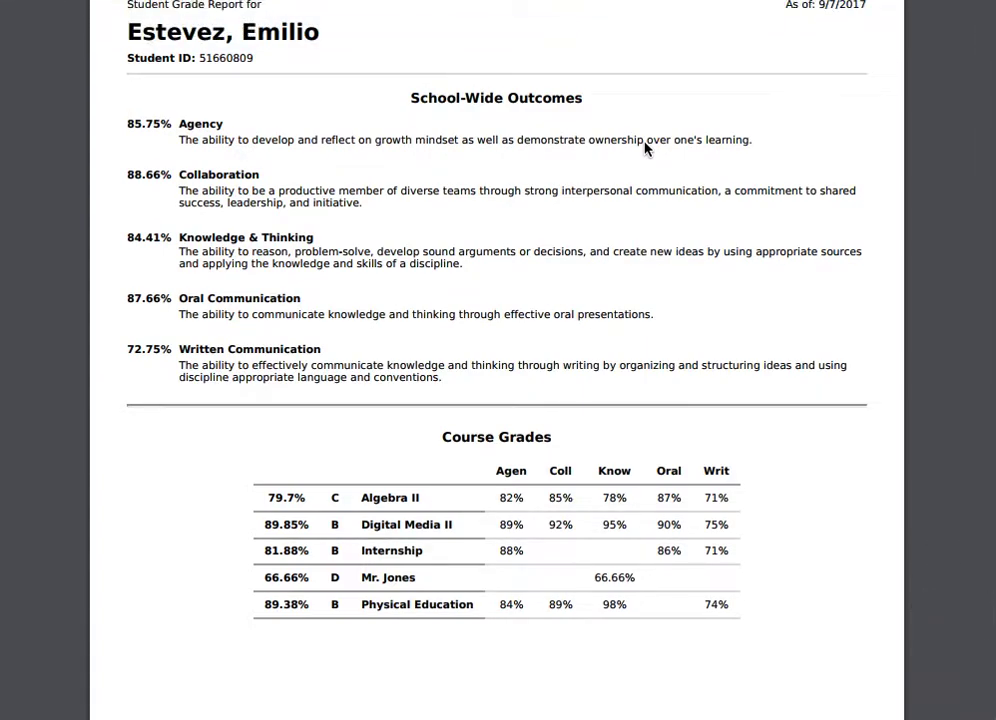
scroll(644, 148, "up", 1)
scroll(644, 148, "down", 1)
scroll(644, 148, "up", 3)
scroll(645, 149, "down", 3)
scroll(645, 151, "up", 2)
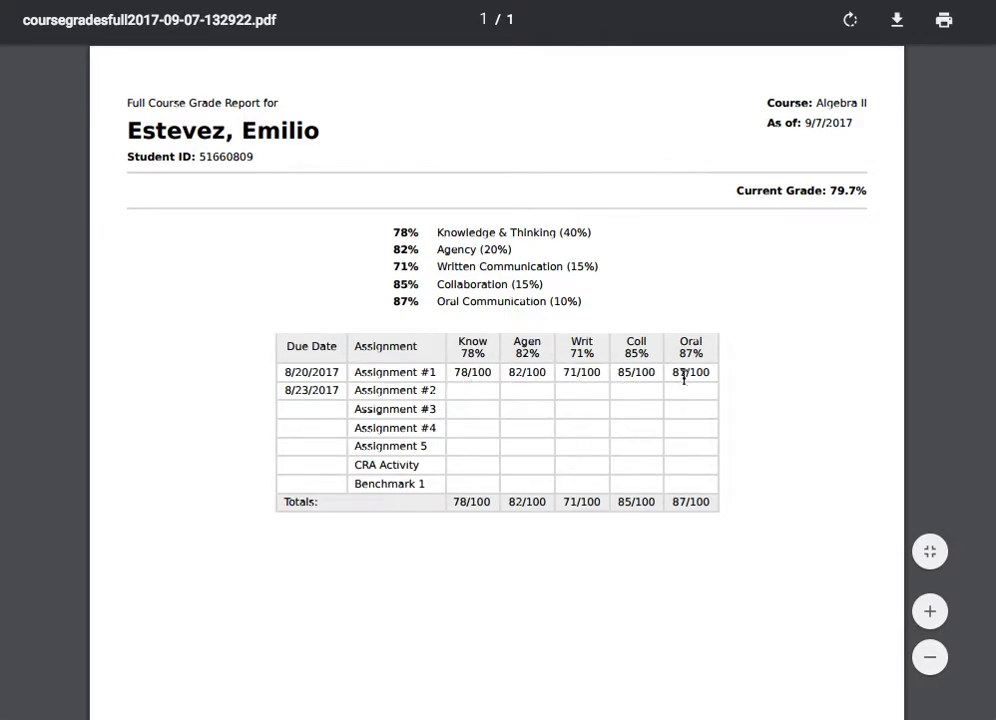
Step: Scroll through the Algebra II full course report PDF before going back to Echo
scroll(673, 378, "up", 1)
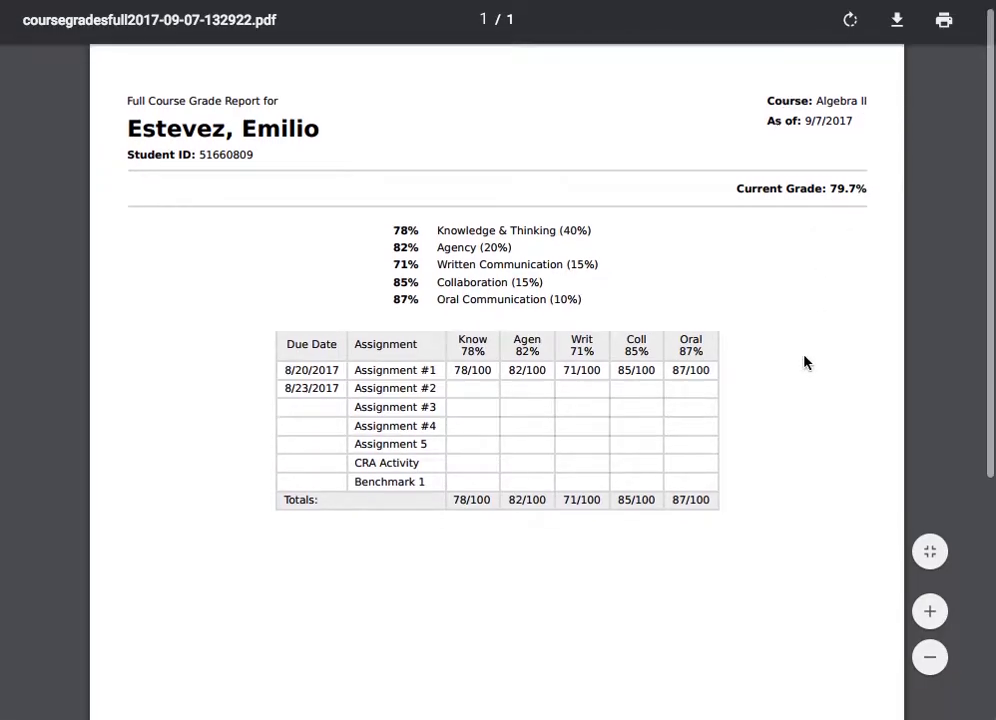
scroll(806, 362, "down", 1)
scroll(806, 362, "down", 2)
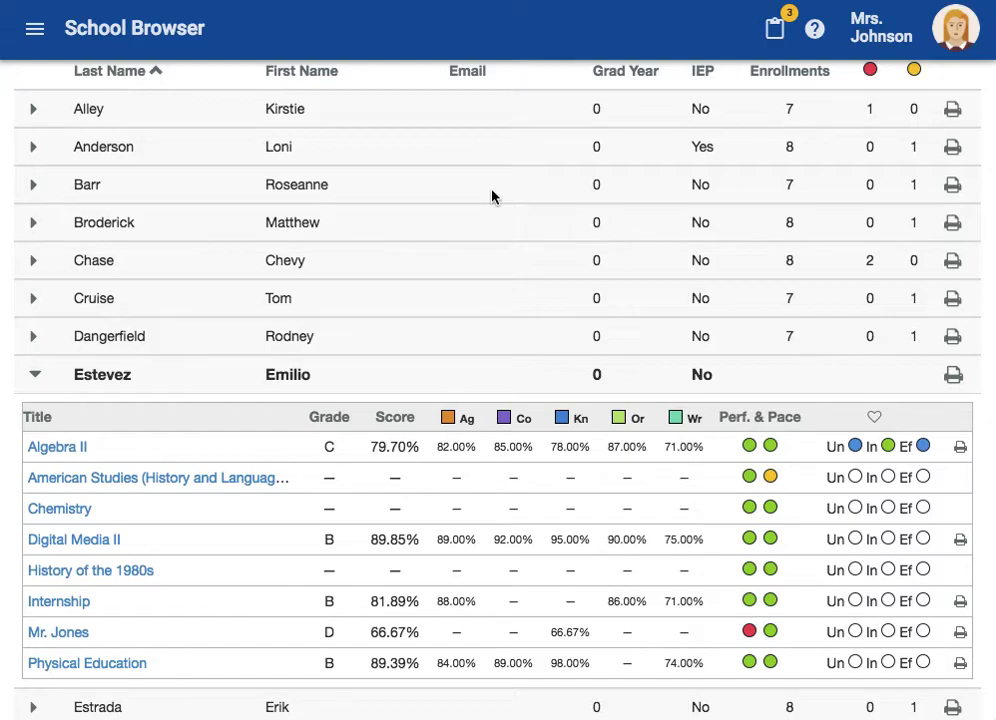
Step: Scroll back up and switch to the Courses & Agendas list
scroll(491, 196, "up", 3)
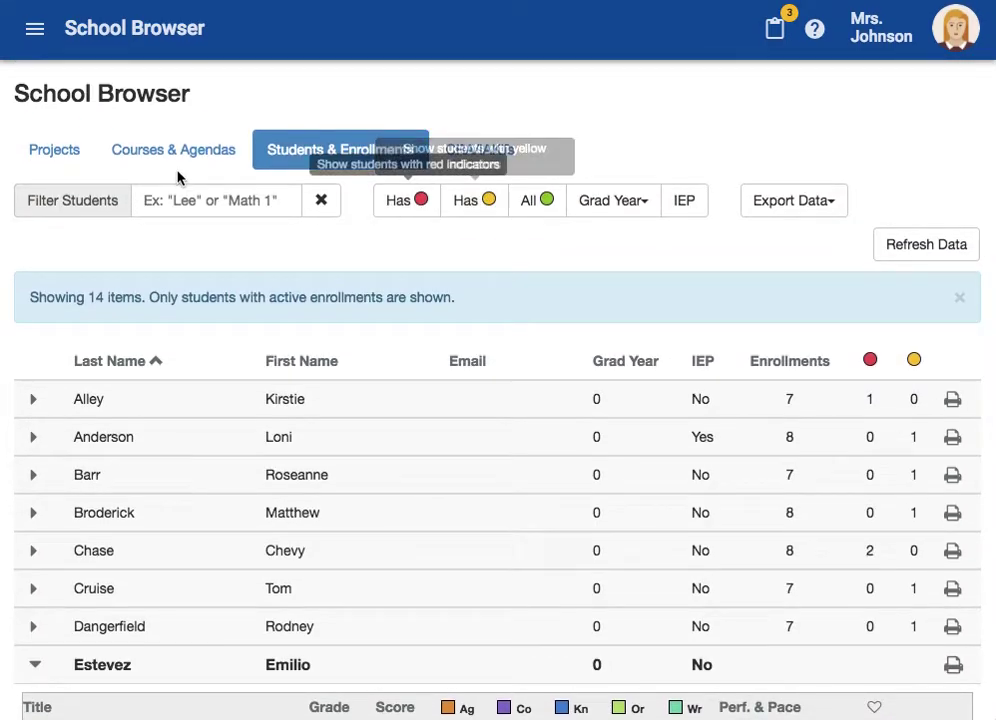
left_click(160, 160)
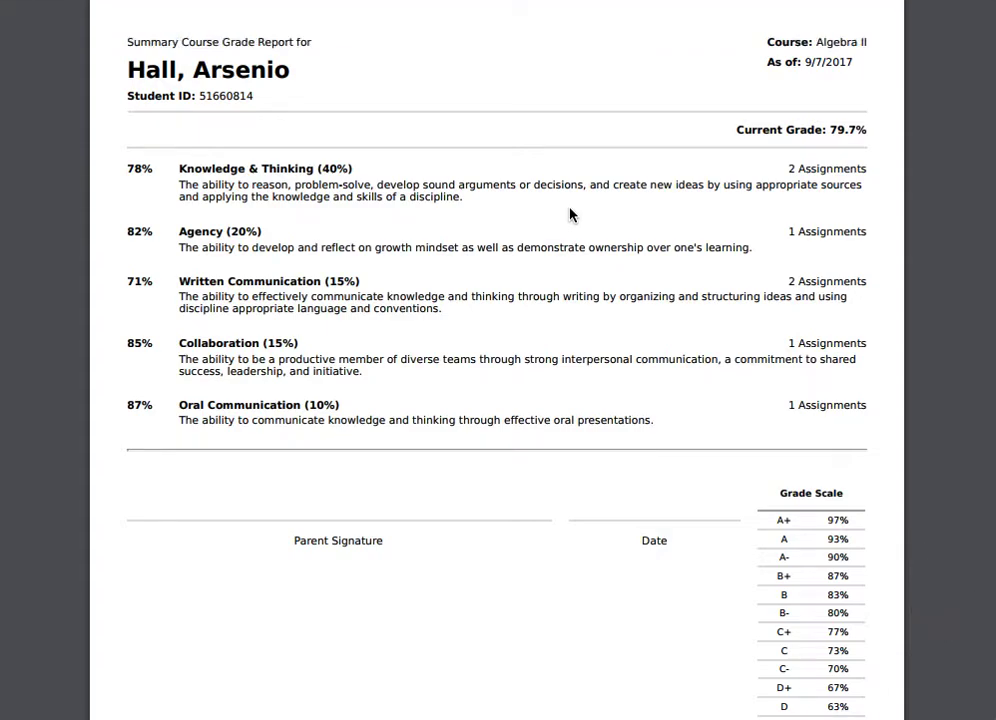
Step: Scroll through the Algebra II summary course grade report to page 4 of 13 and back up
scroll(570, 214, "down", 7)
scroll(570, 214, "down", 7)
scroll(570, 214, "down", 8)
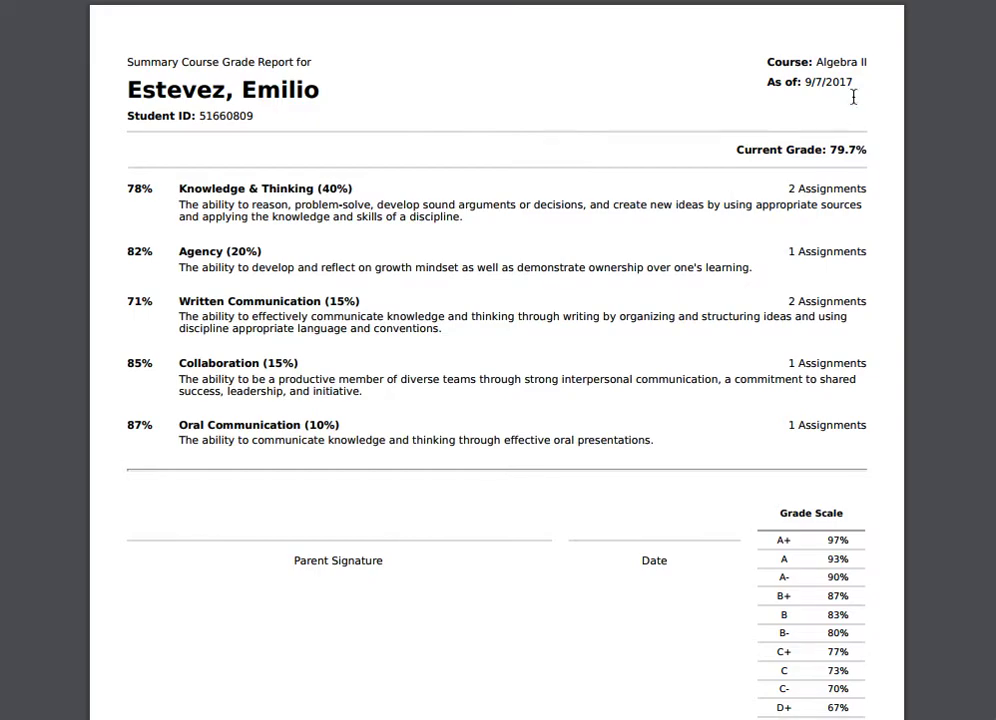
mouse_move(829, 42)
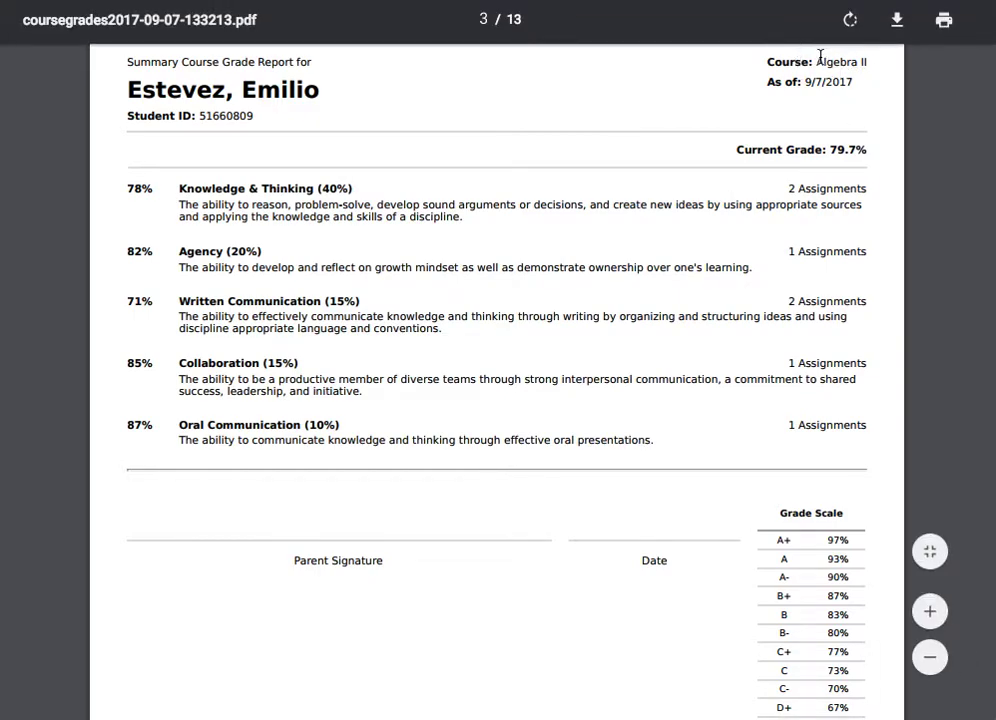
scroll(786, 216, "down", 7)
scroll(786, 216, "down", 3)
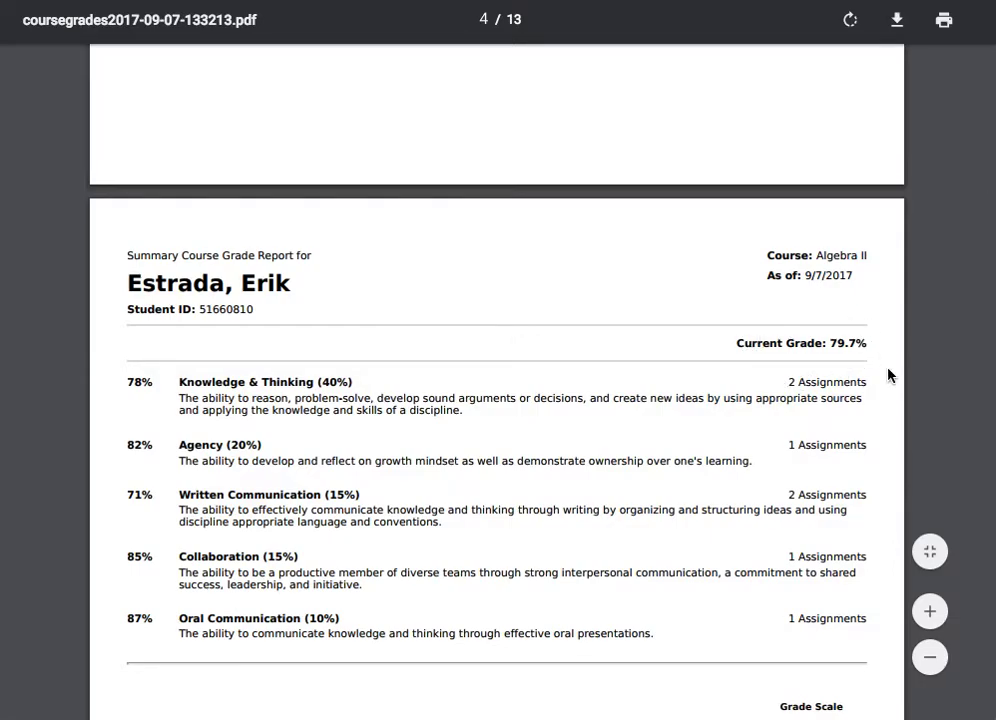
scroll(888, 375, "down", 1)
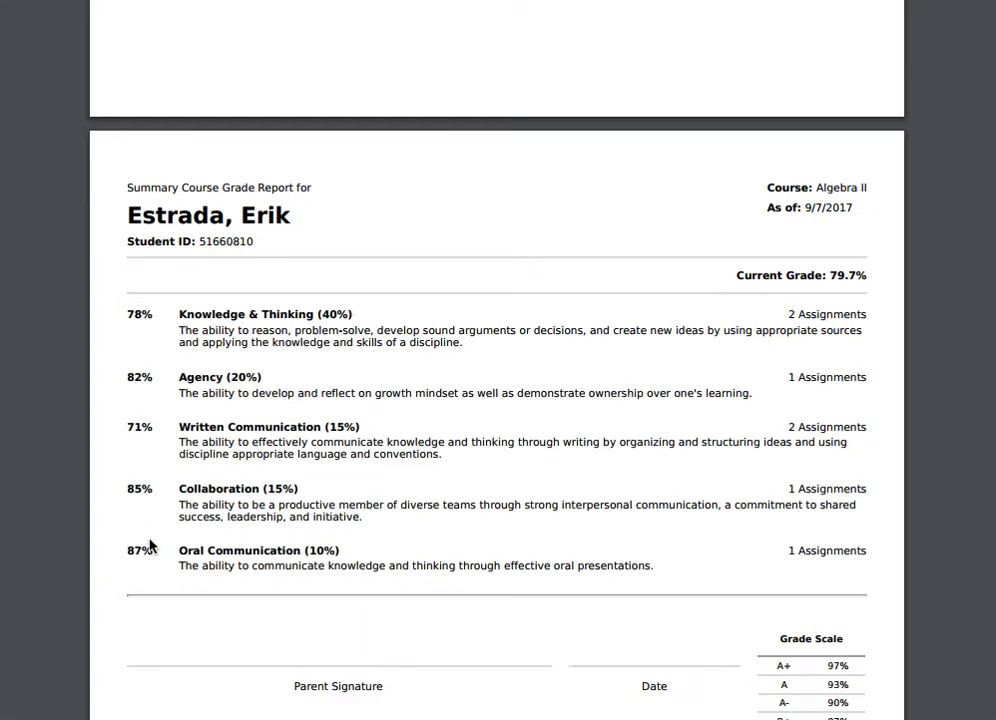
scroll(275, 503, "down", 3)
scroll(275, 503, "down", 2)
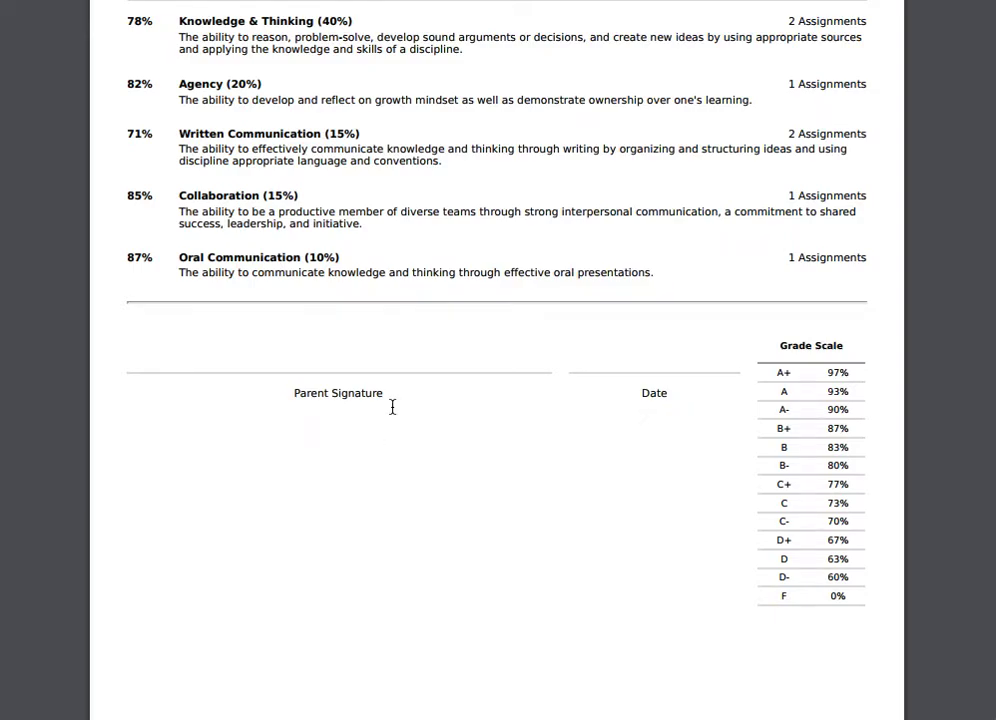
scroll(392, 407, "down", 2)
scroll(392, 407, "up", 2)
scroll(392, 407, "up", 15)
scroll(392, 407, "up", 7)
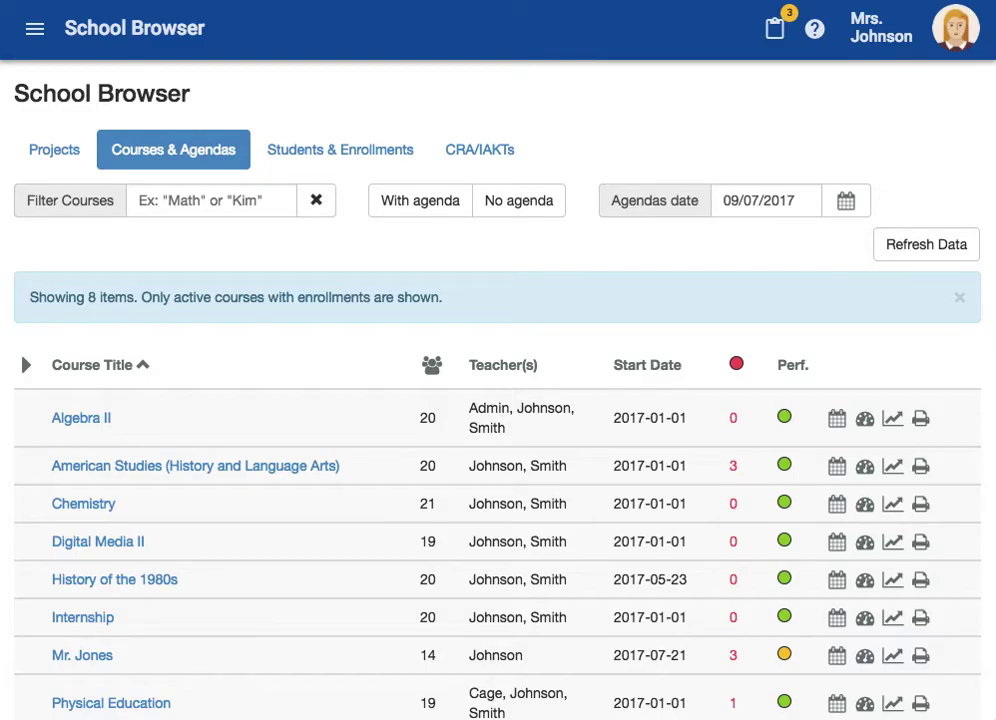
Step: Export Student Grade Reports (PDF) for all students from the Students & Enrollments list
left_click(350, 151)
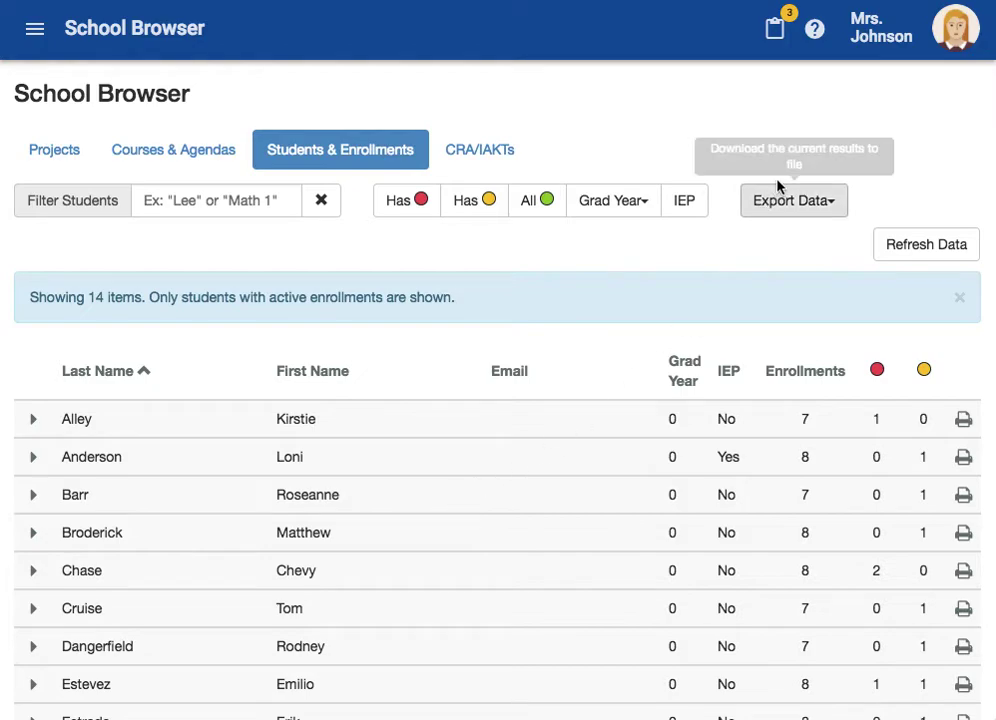
left_click(813, 208)
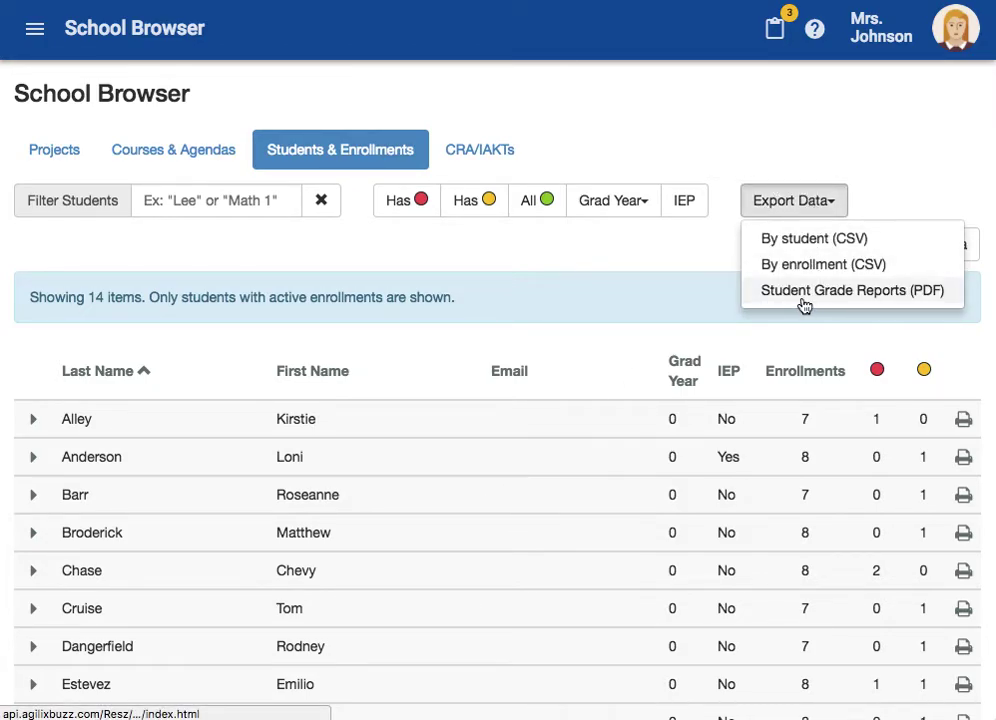
left_click(900, 292)
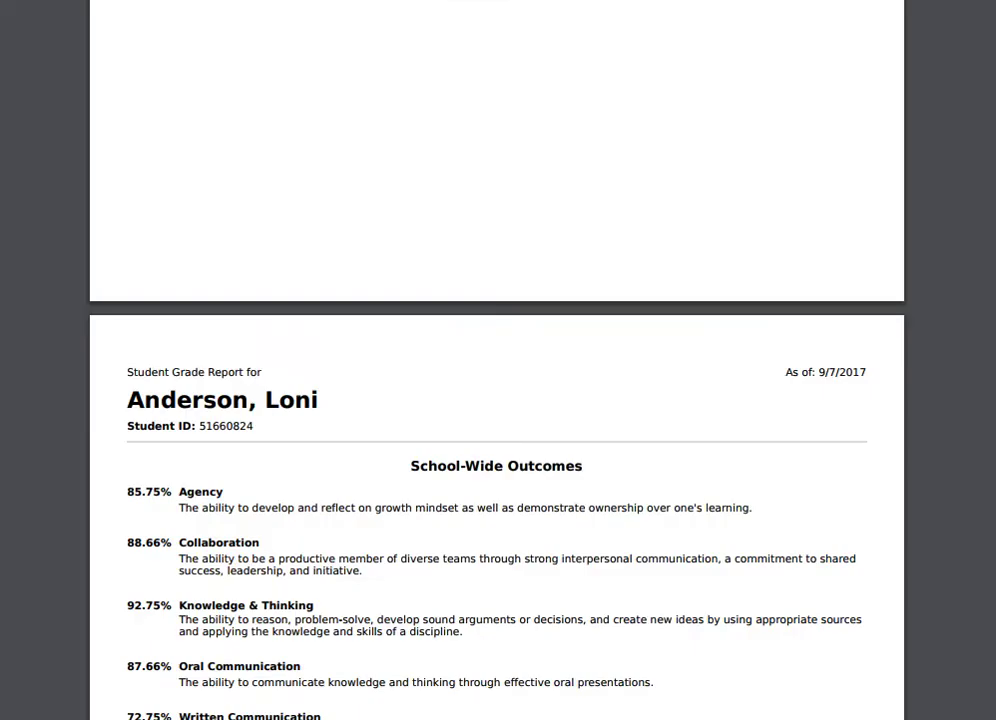
Step: Scroll through the 13-page studentgrades PDF, reviewing each student's outcomes and course grades
scroll(600, 176, "up", 8)
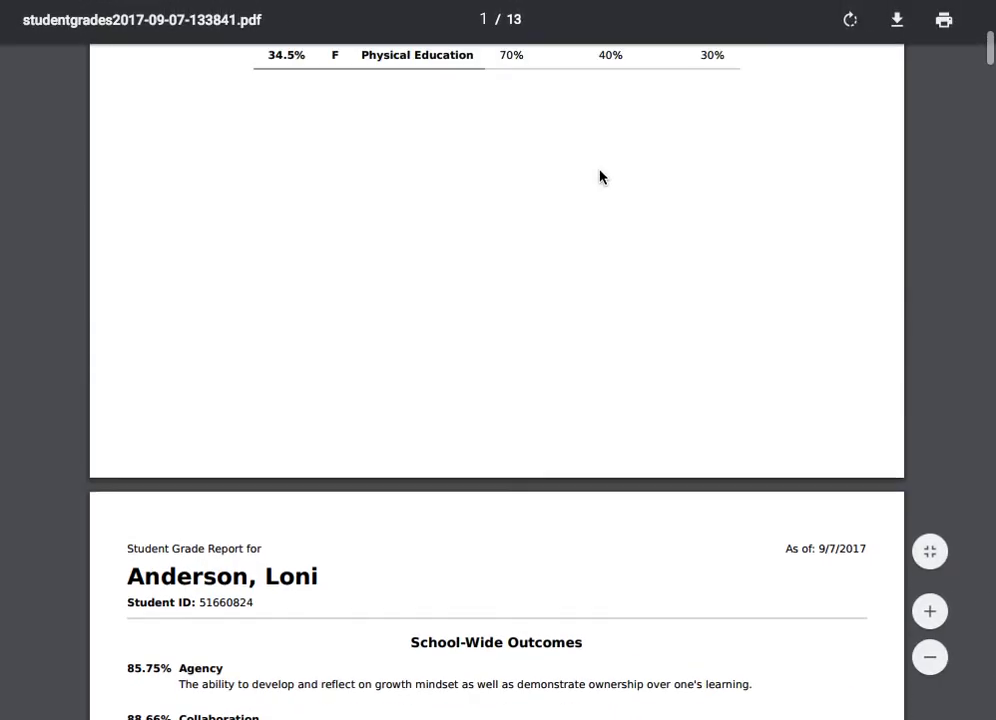
scroll(600, 176, "down", 3)
scroll(600, 176, "down", 8)
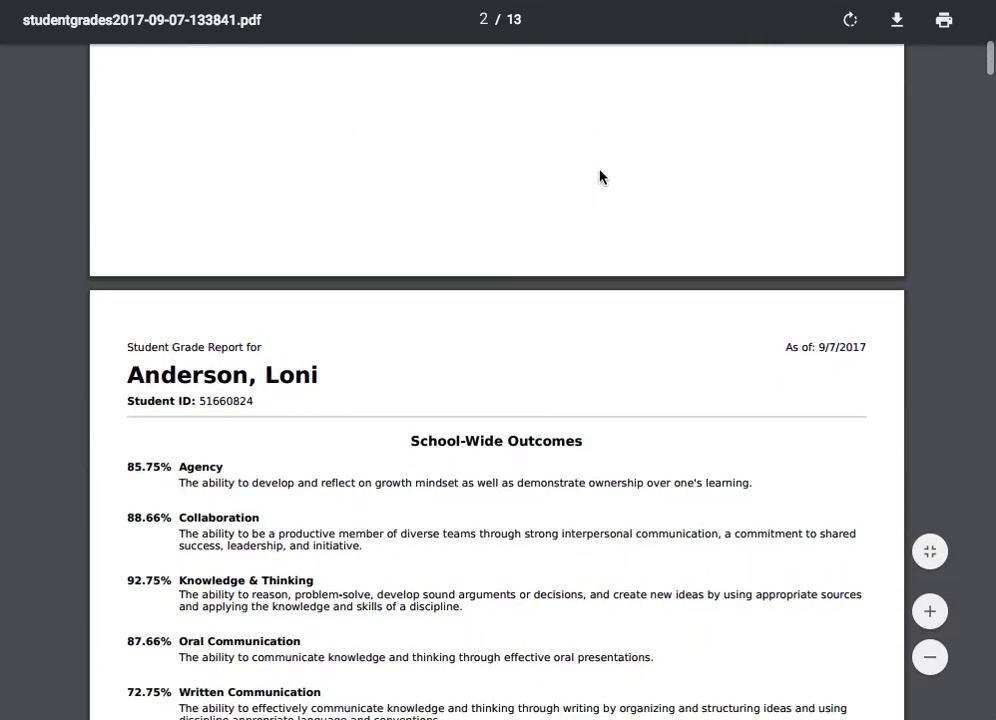
scroll(600, 176, "down", 2)
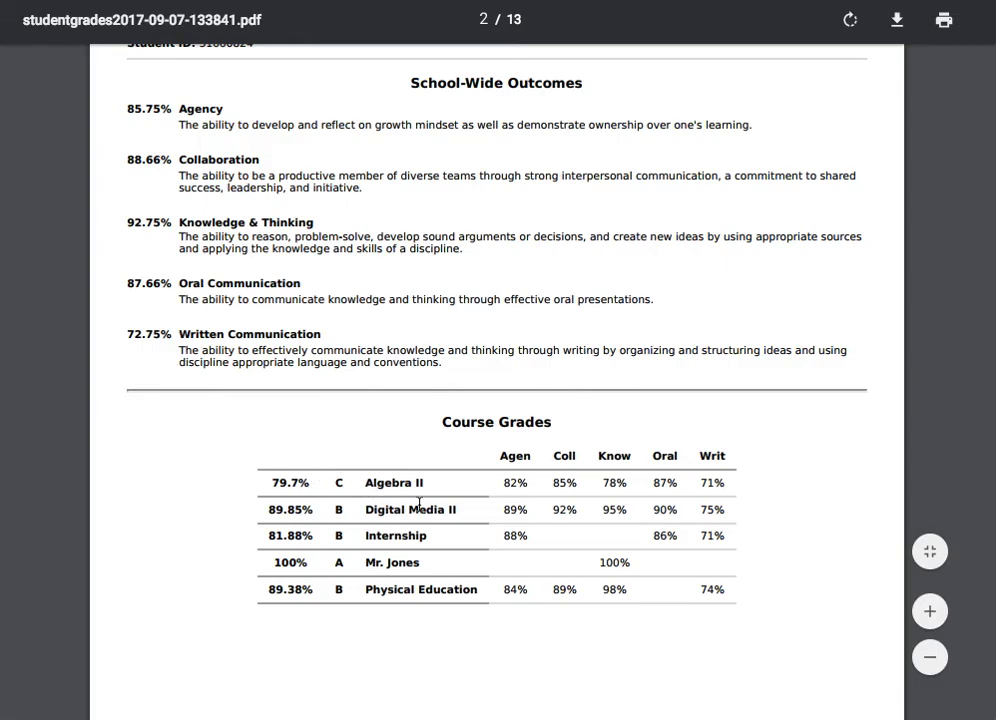
scroll(419, 503, "down", 10)
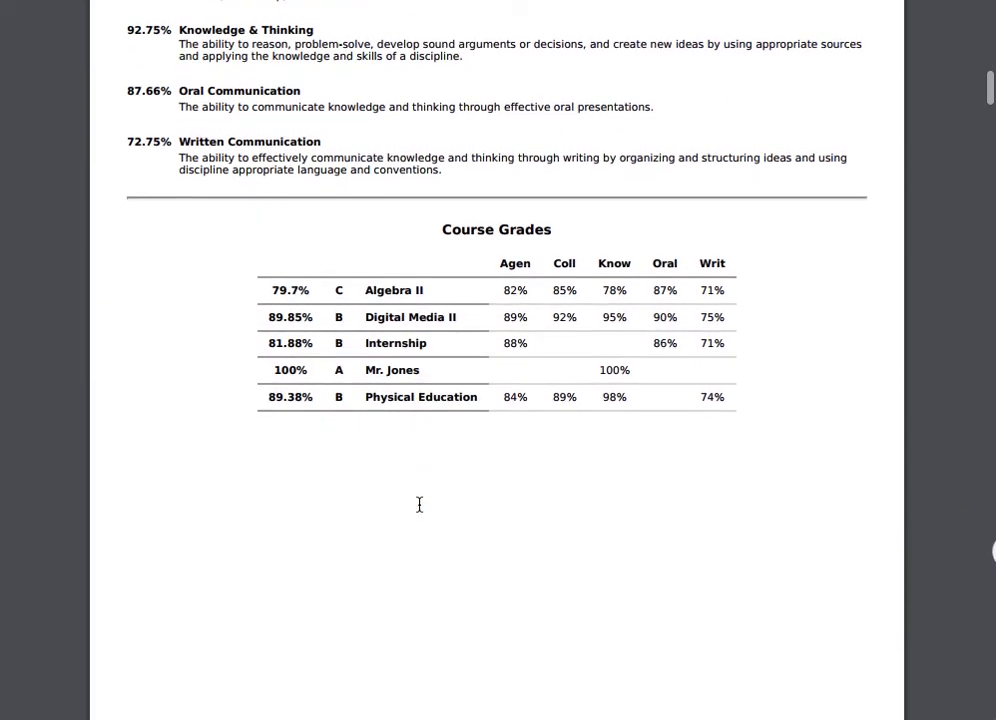
scroll(419, 506, "down", 5)
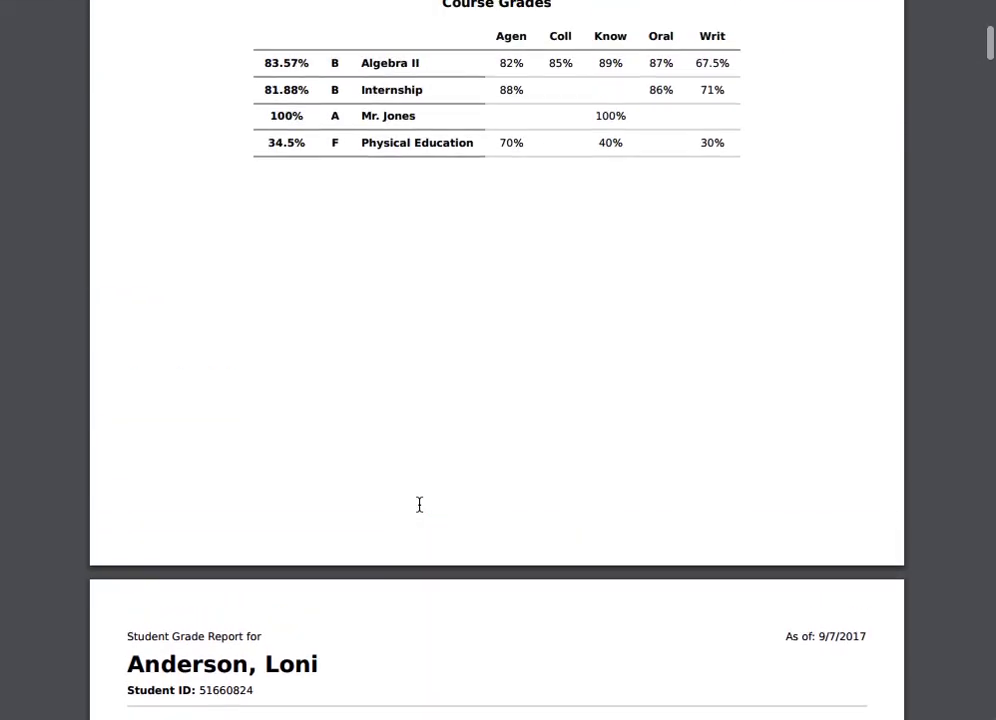